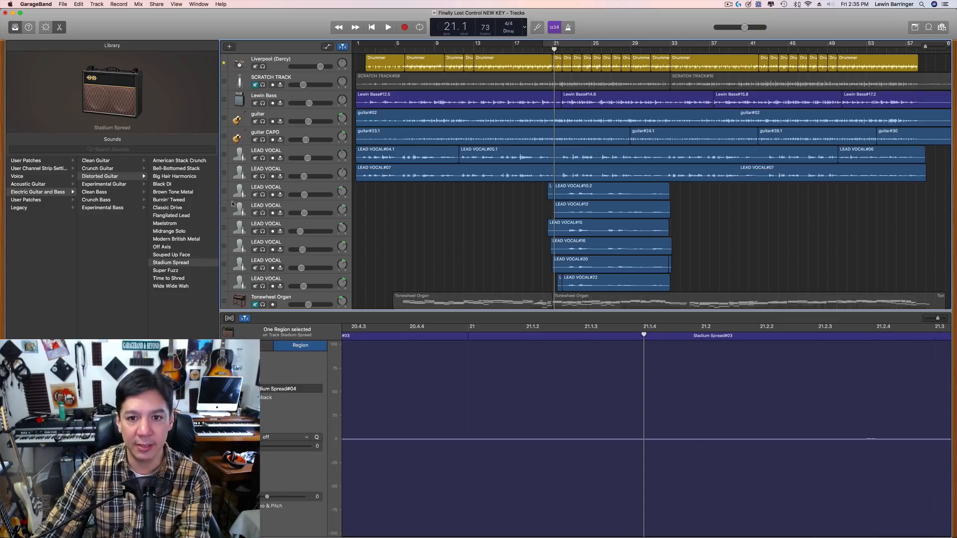
- Solo the Liverpool drummer track and listen to it from about bar 15
click(493, 44)
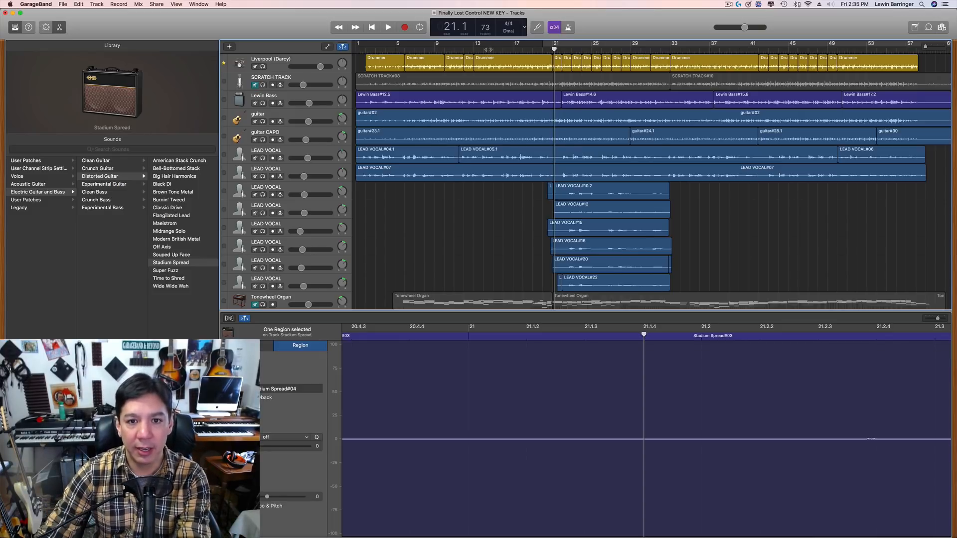
click(263, 66)
key(space)
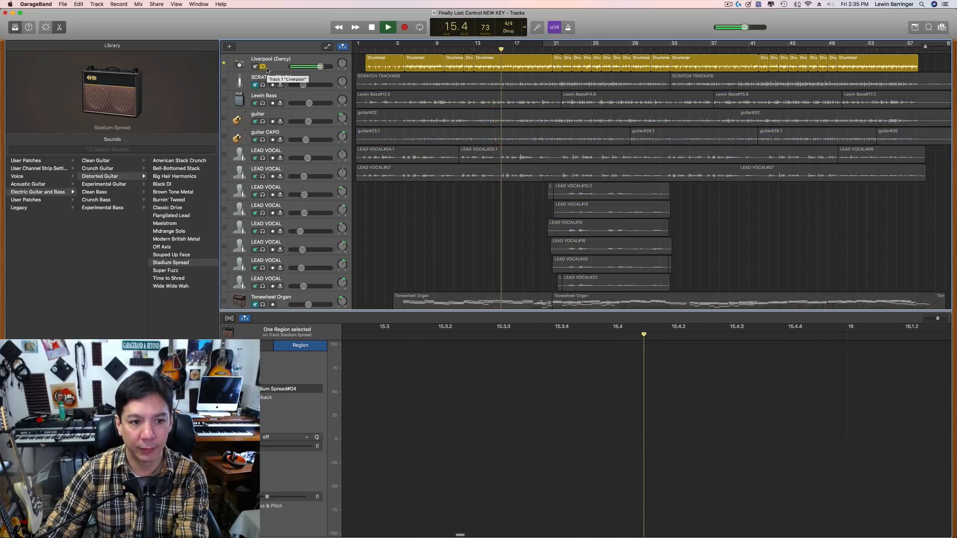
key(space)
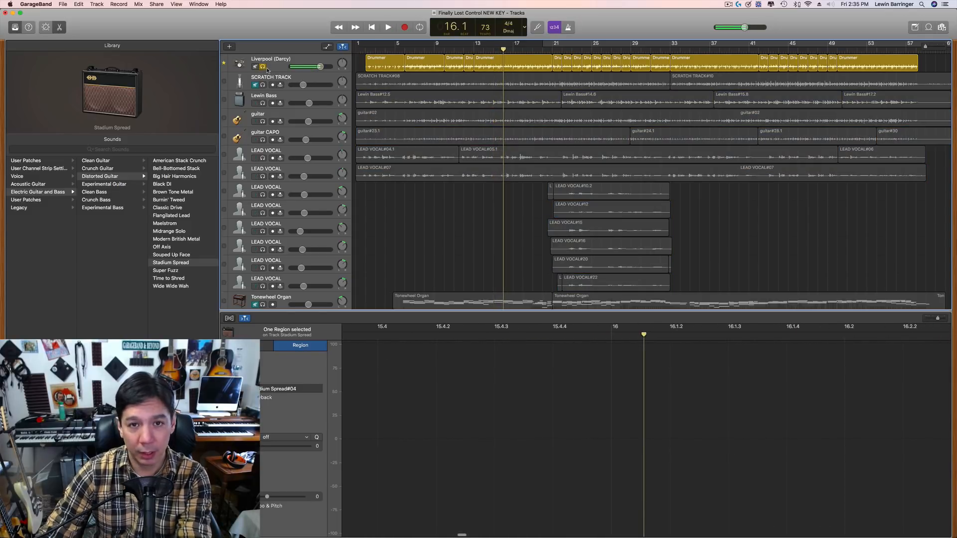
- Solo the guitar track alongside the drums, play the two together, and clear both solos
click(263, 121)
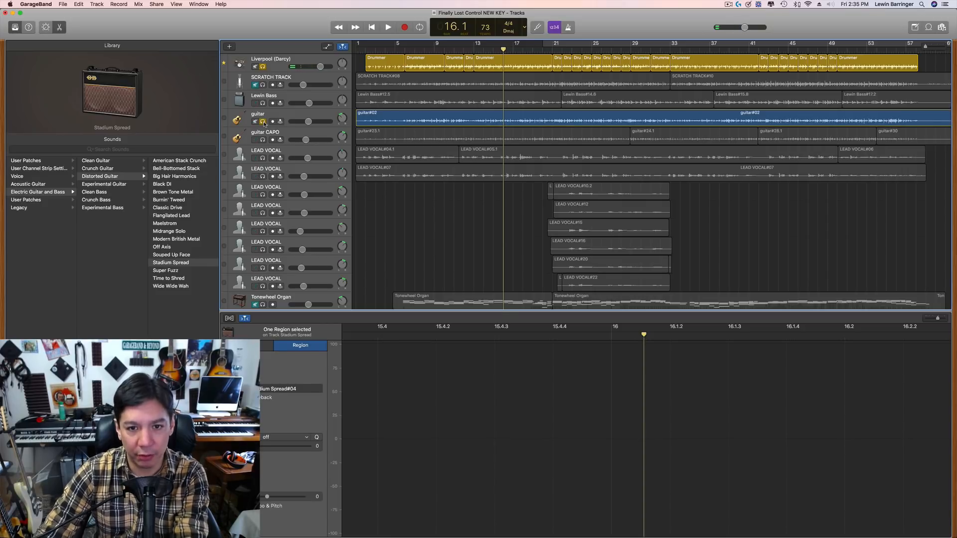
key(space)
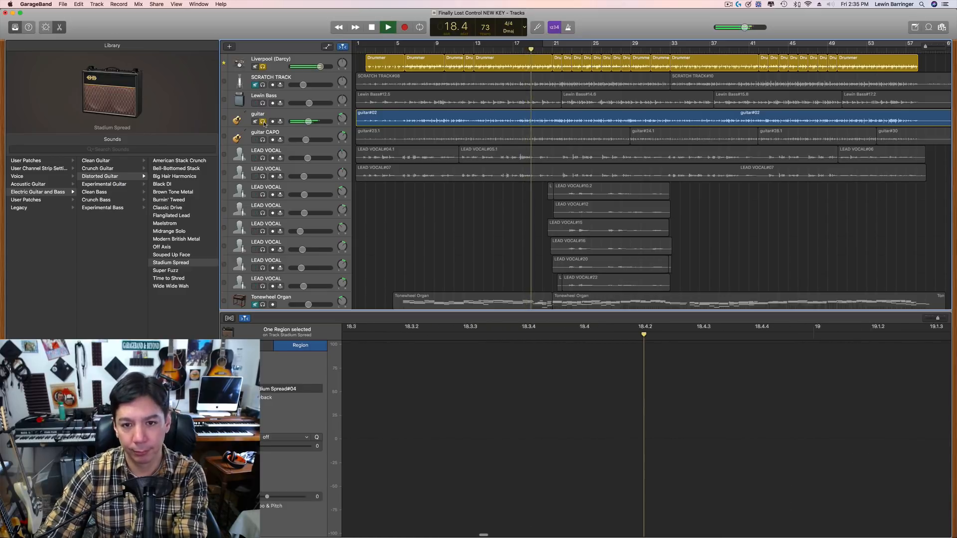
key(space)
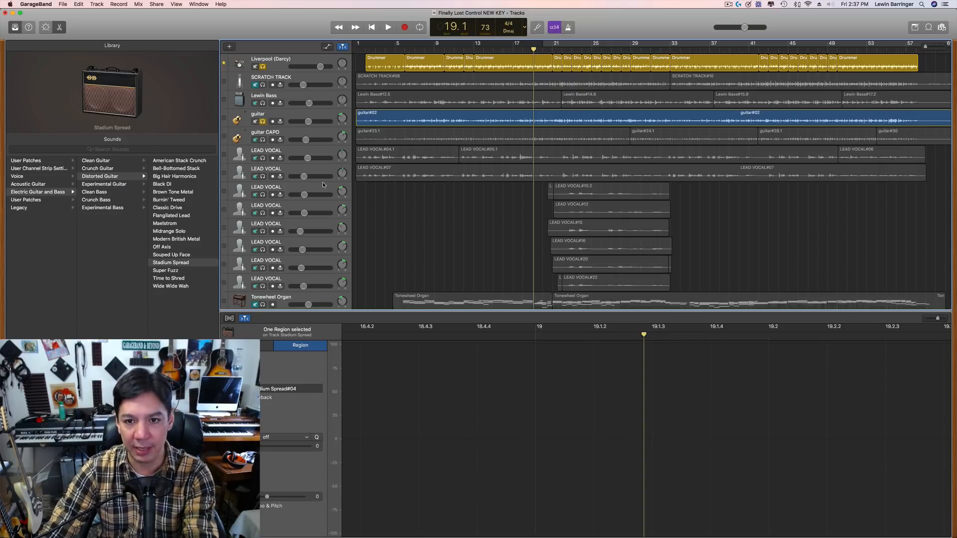
click(263, 121)
click(263, 67)
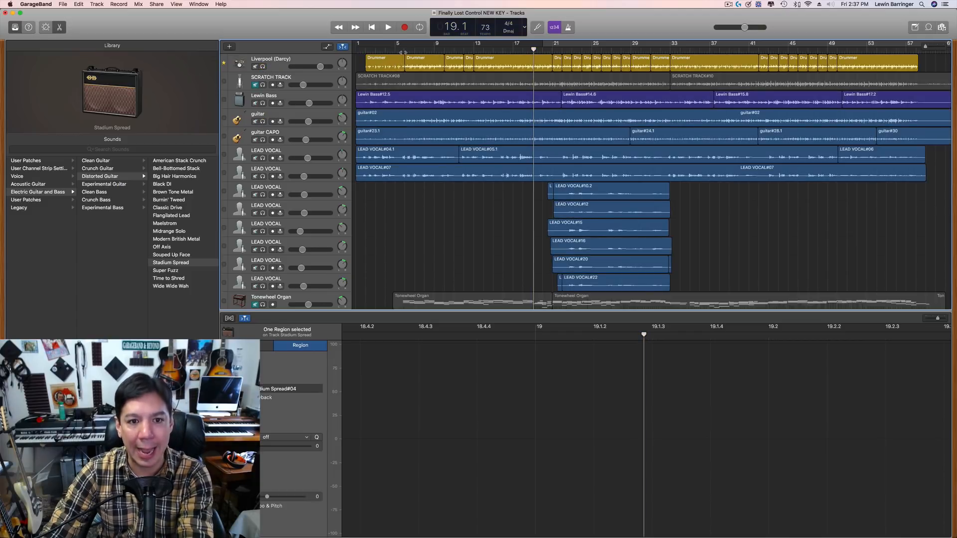
- Place the playhead at about 20.3, turn on cycle playback, and listen to the full mix
click(366, 49)
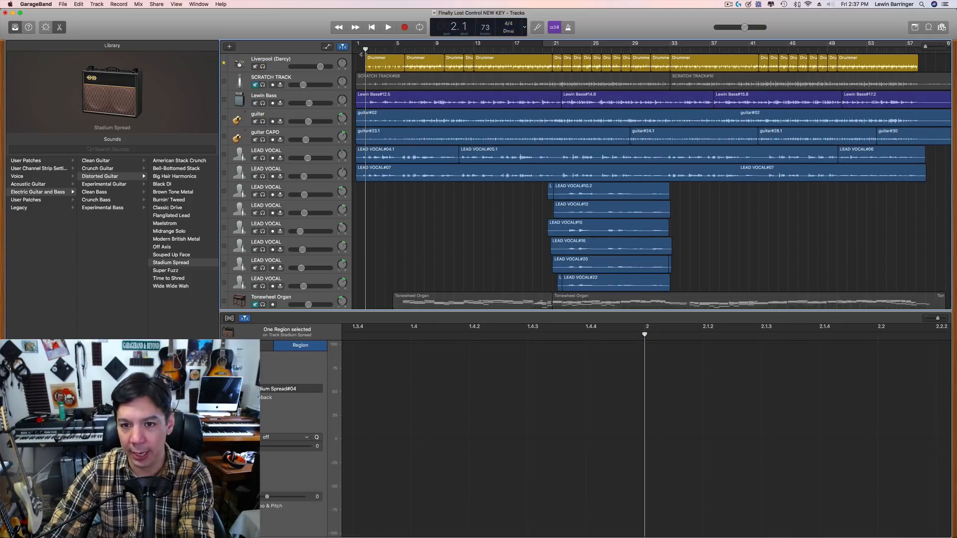
mouse_move(547, 49)
mouse_down()
mouse_move(626, 55)
mouse_move(547, 60)
mouse_up()
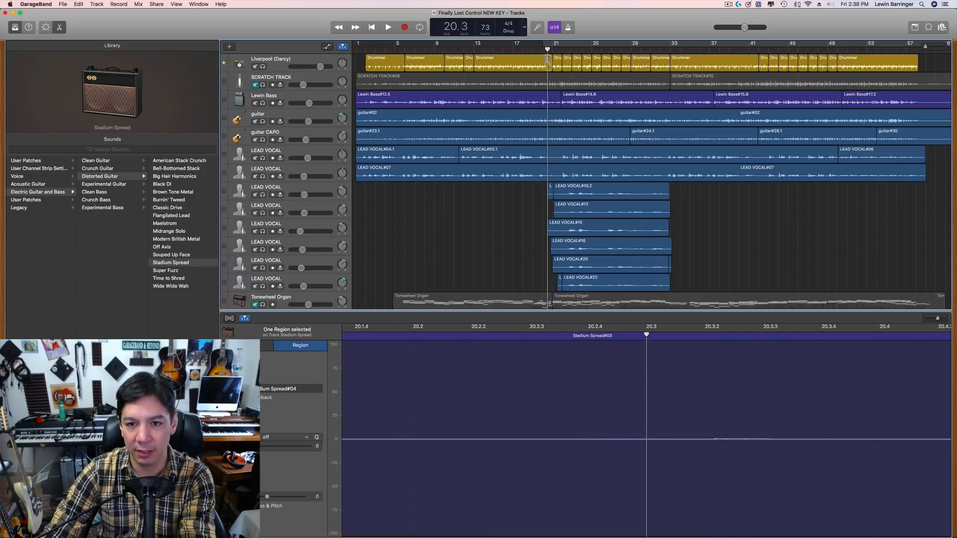
key(c)
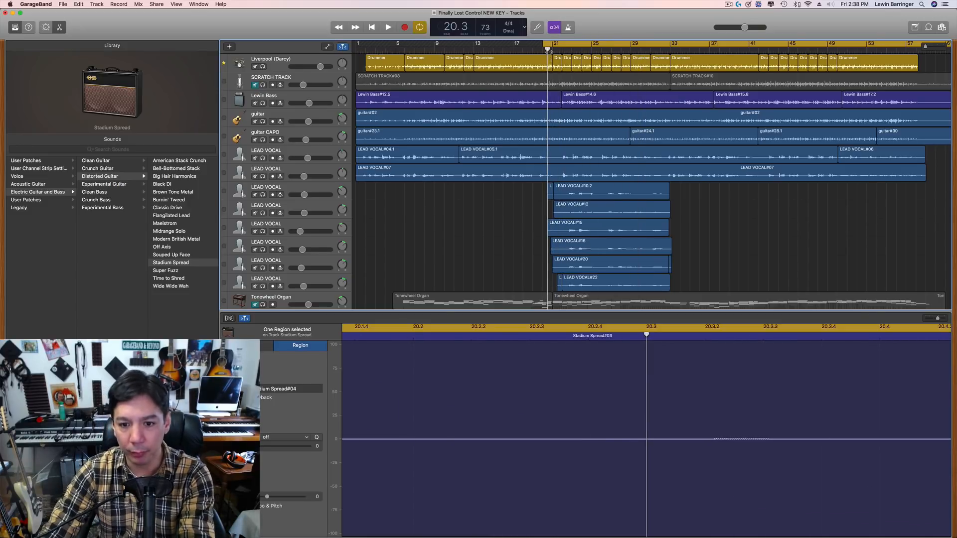
key(space)
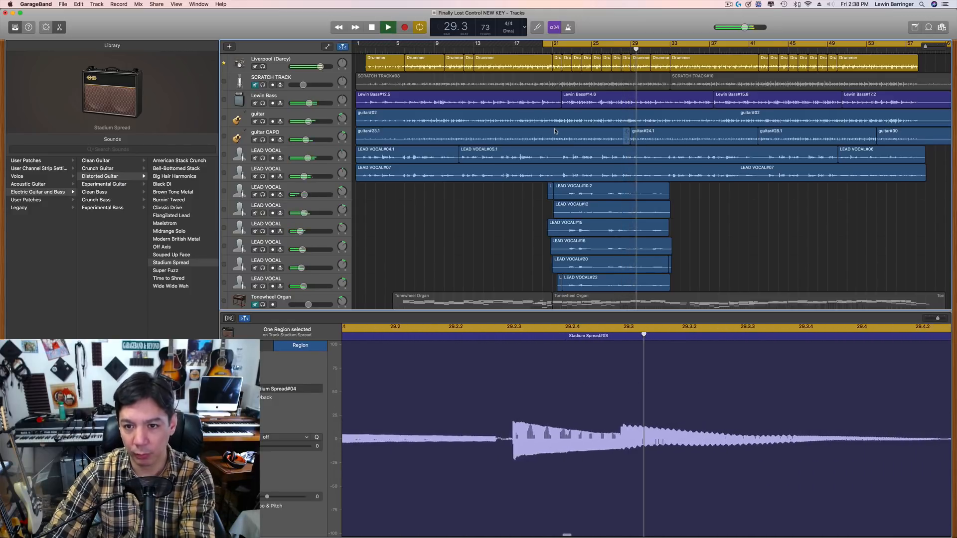
key(space)
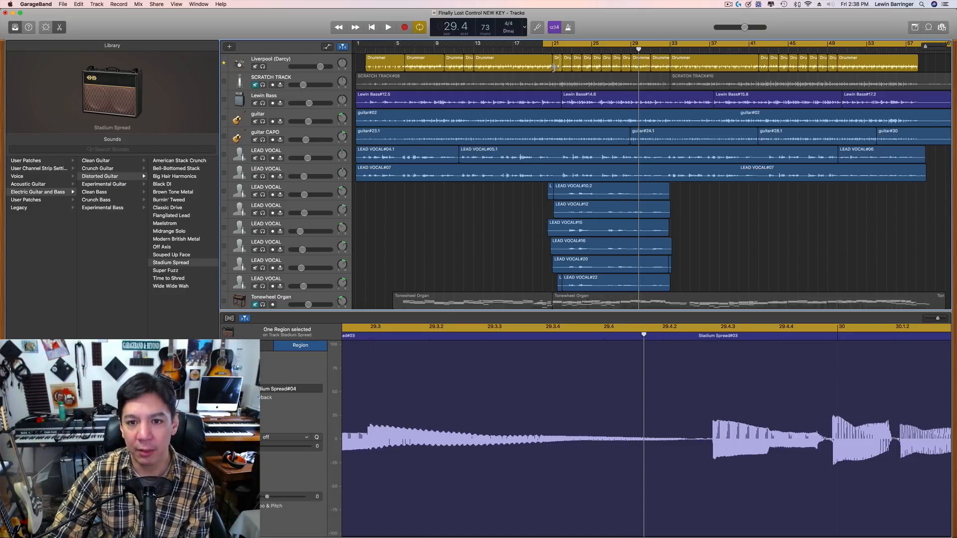
- Select the drummer region at bar 21 and zoom the timeline in around it
click(556, 67)
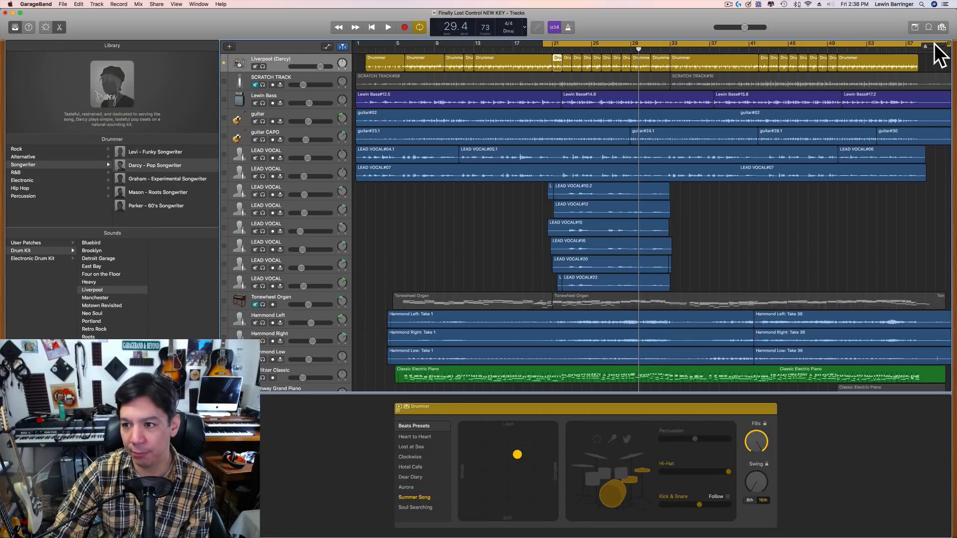
key(super+Right)
key(super+Right)
key(super+Right)
key(super+Right)
key(super+Right)
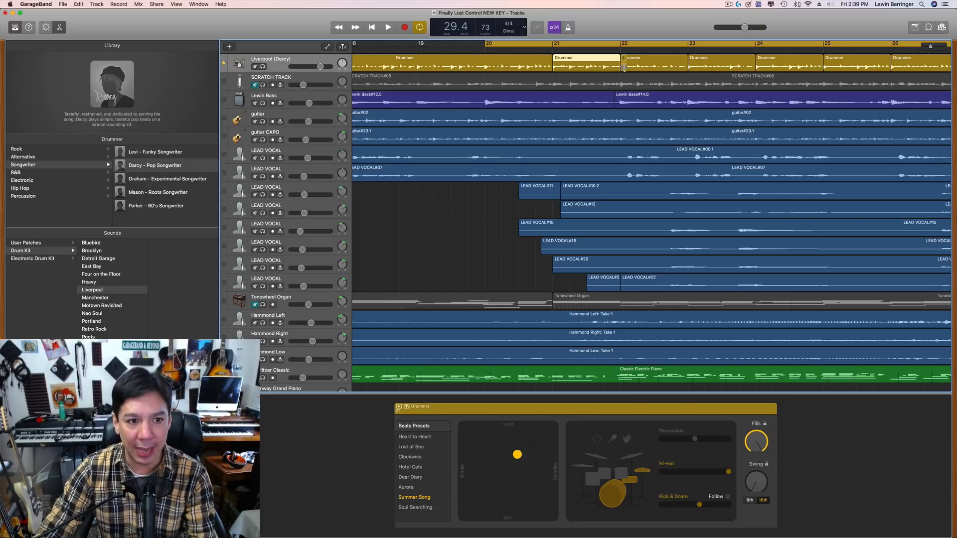
- Solo the drummer track, start the cycle range shortly before bar 21, and listen to the drums alone
click(263, 67)
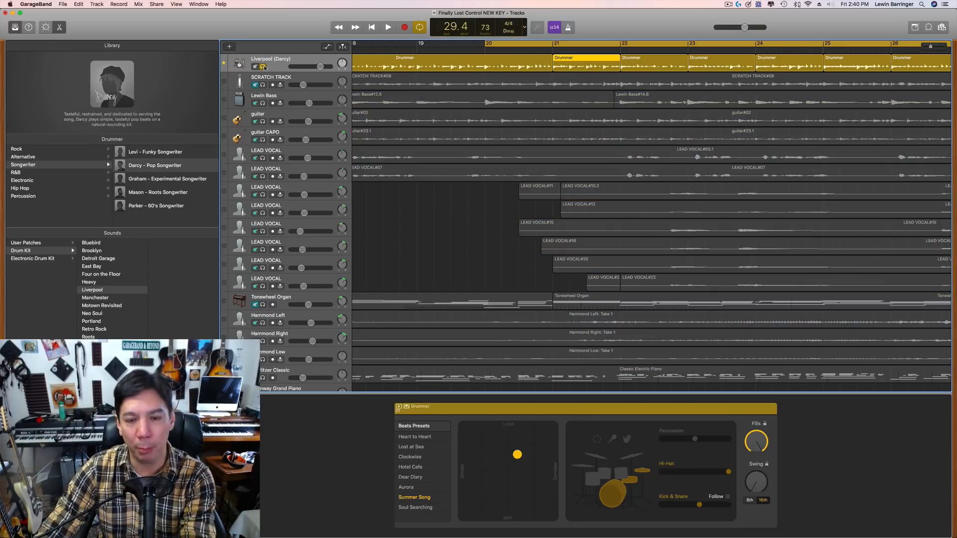
drag(486, 45, 541, 45)
key(space)
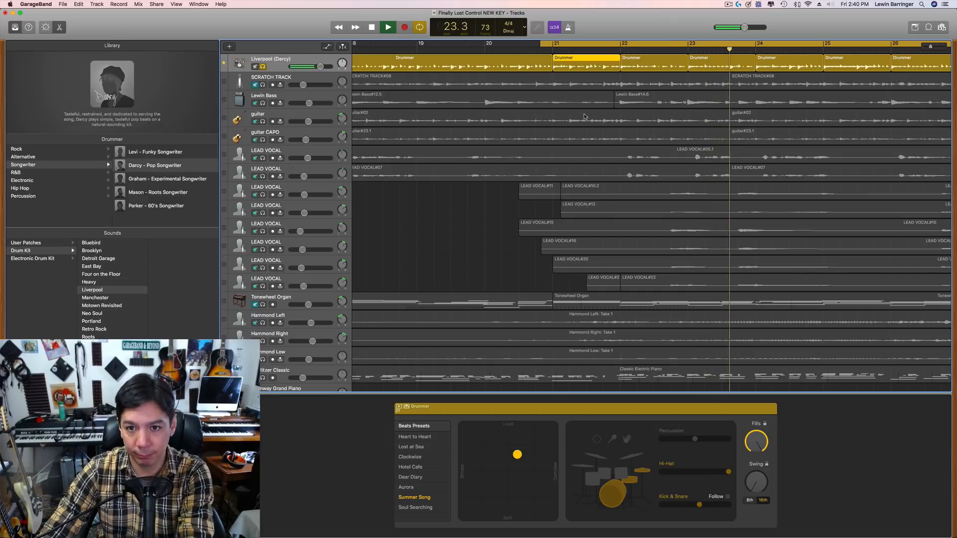
scroll(588, 116, right, 5)
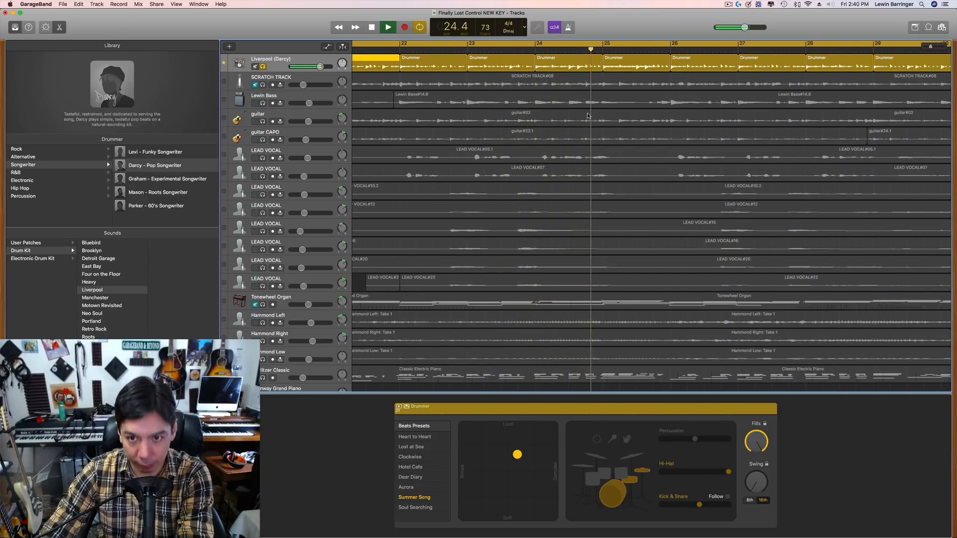
key(space)
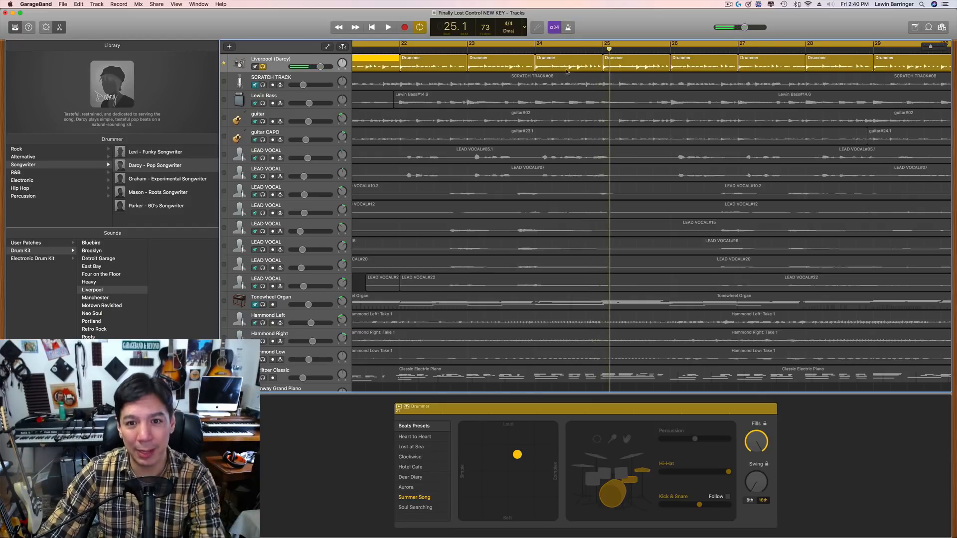
- Select the drummer region at bar 24, start the cycle range just before it, and clear the drum solo
click(558, 64)
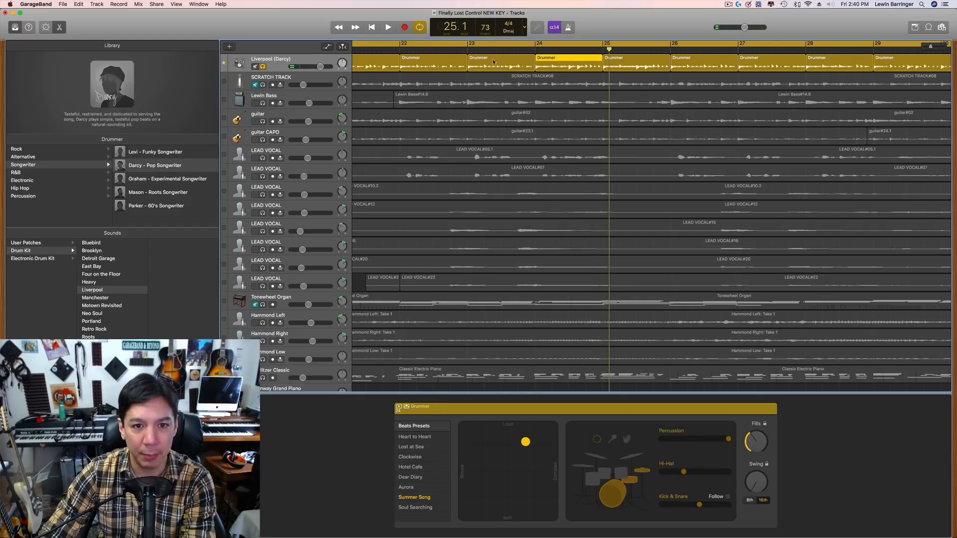
scroll(498, 63, left, 4)
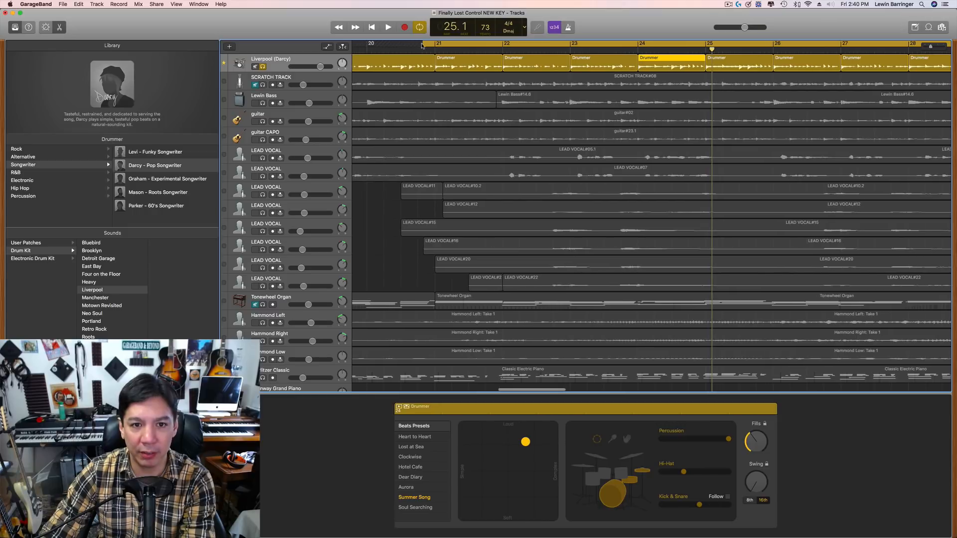
drag(421, 46, 626, 53)
click(262, 67)
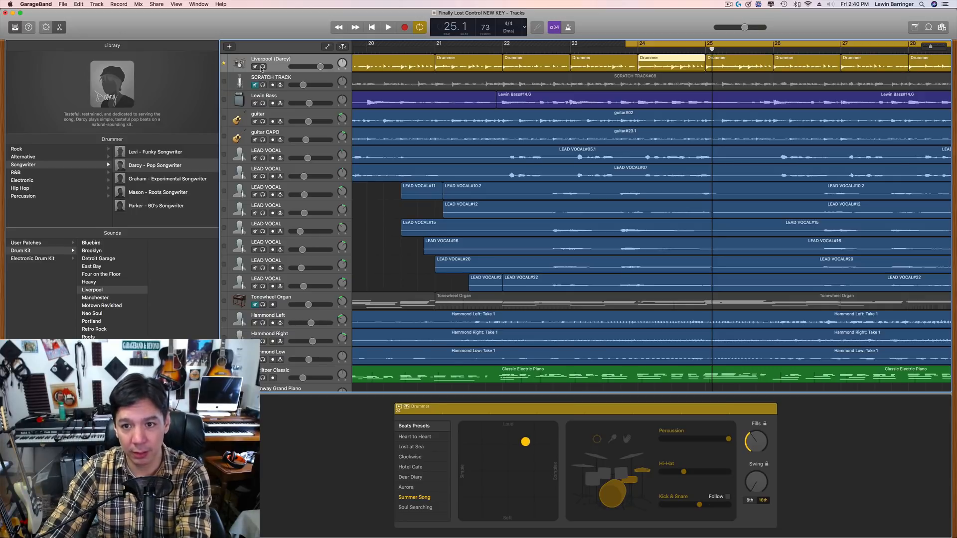
- Listen twice to the full mix from just before bar 24 to check the drum part there
key(space)
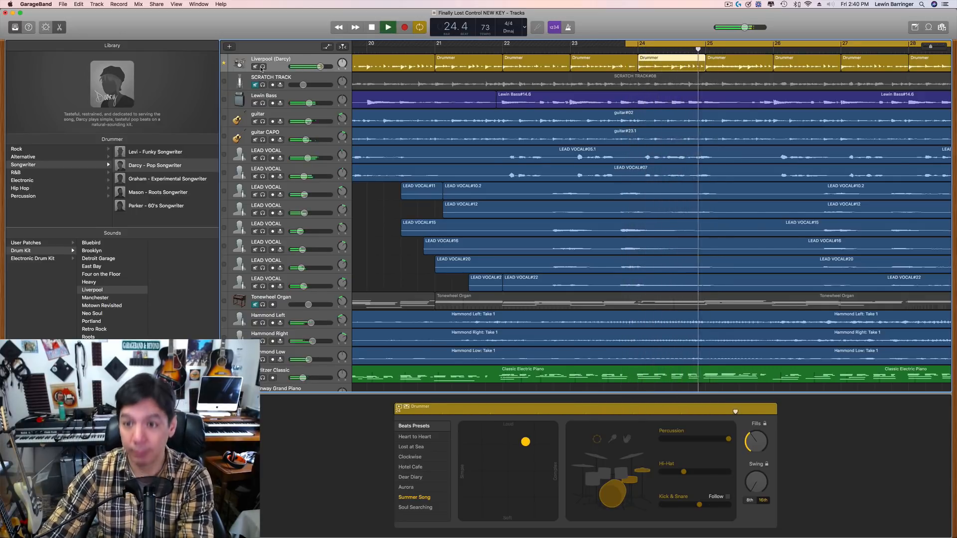
key(space)
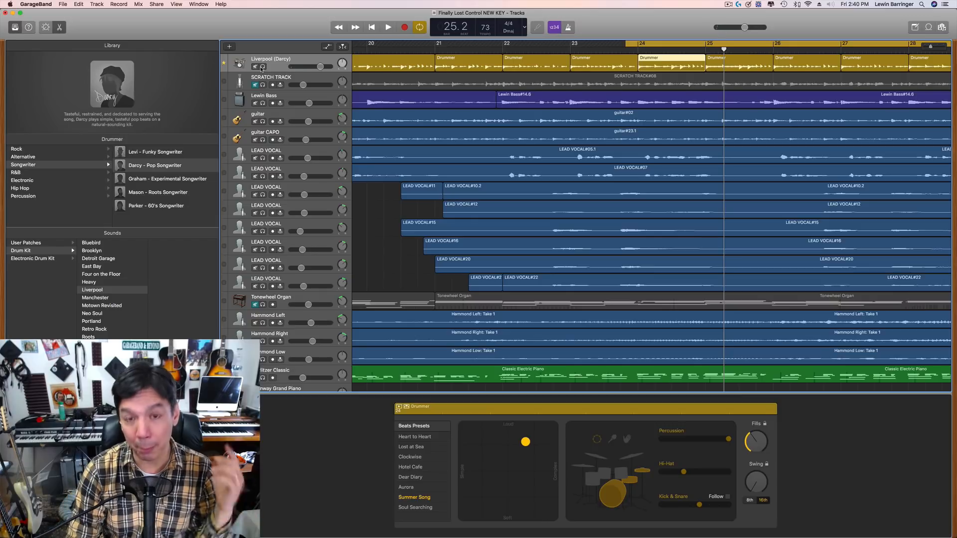
key(space)
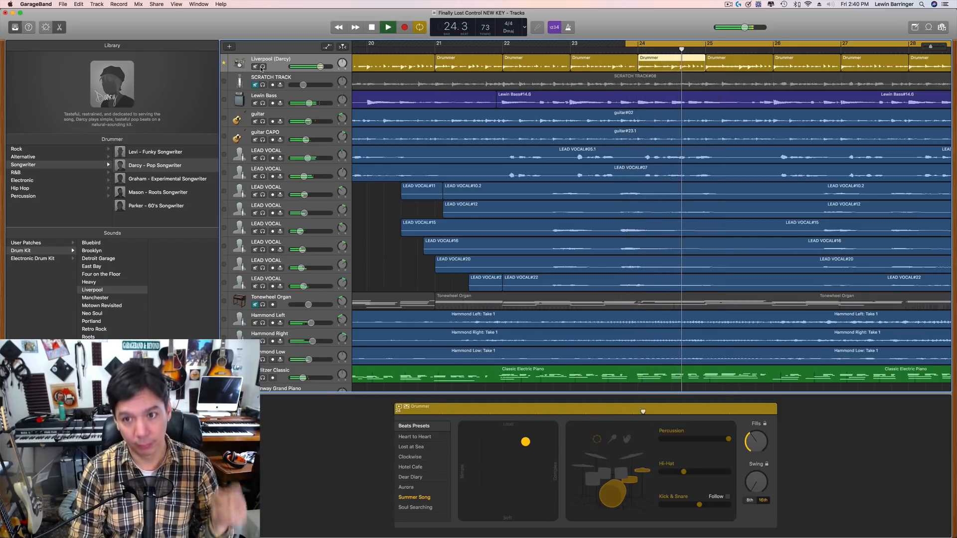
key(space)
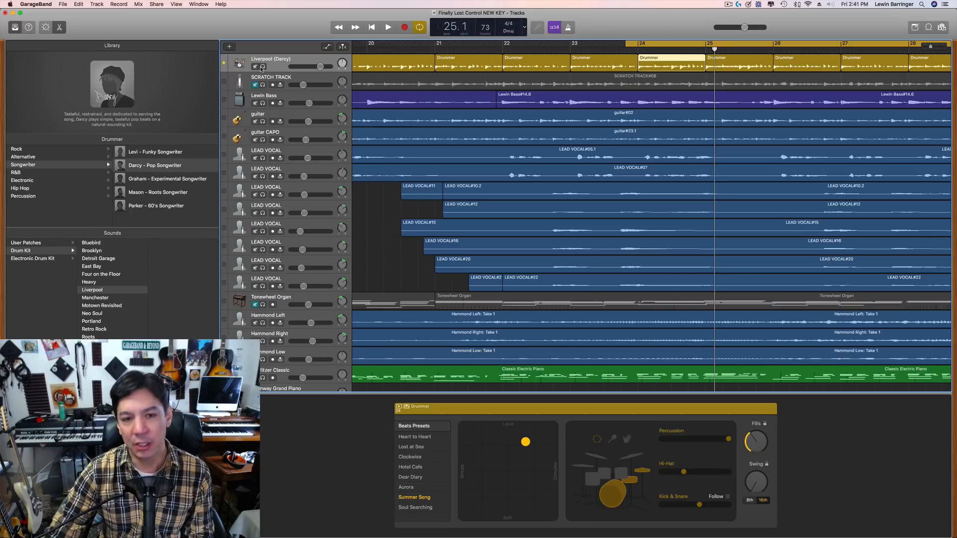
- Show the Liverpool track's Smart Controls and open its Virtual Mix Rack plug-in window over the tracks area
click(279, 66)
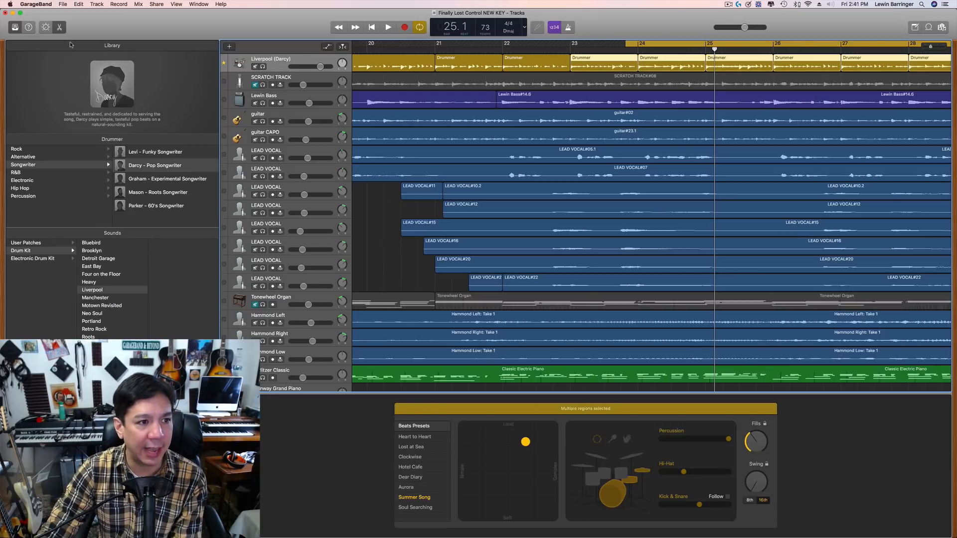
click(46, 28)
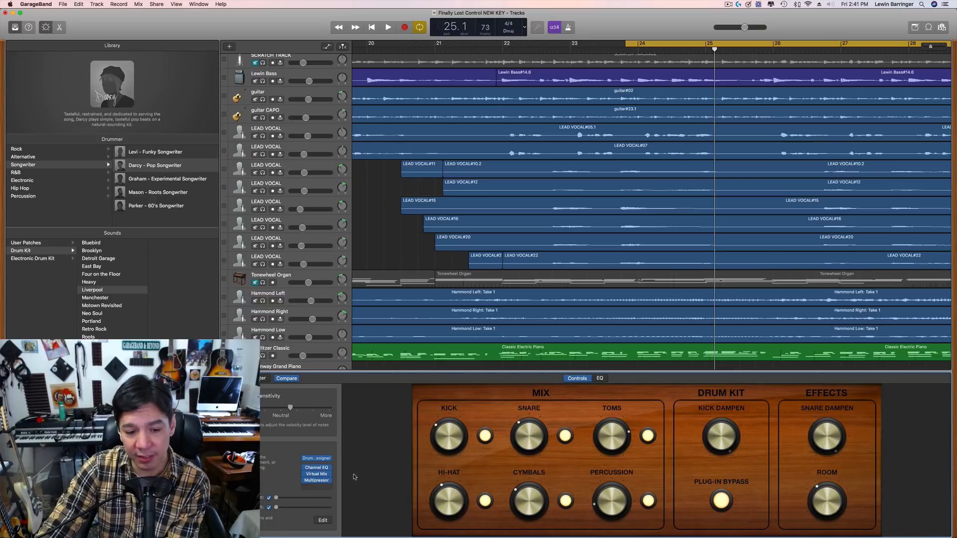
mouse_move(323, 481)
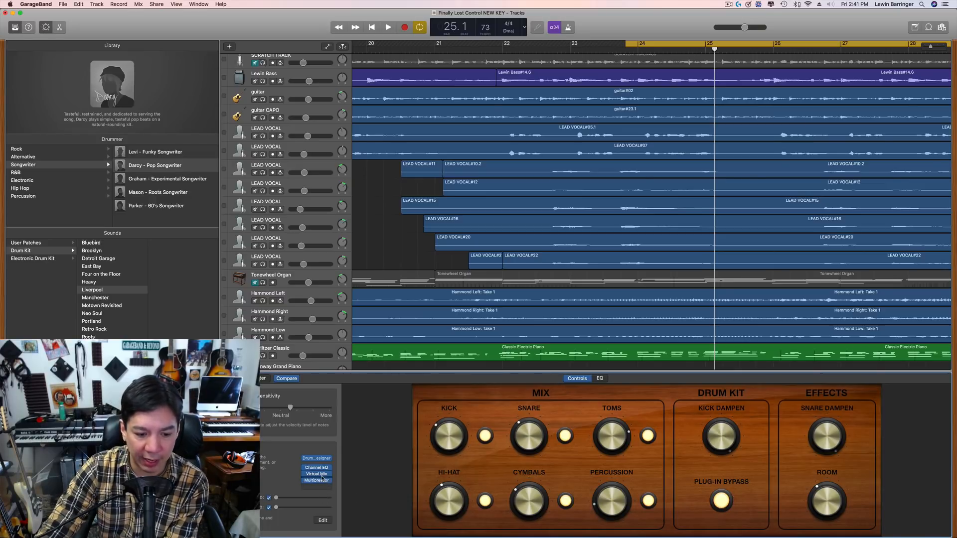
click(320, 475)
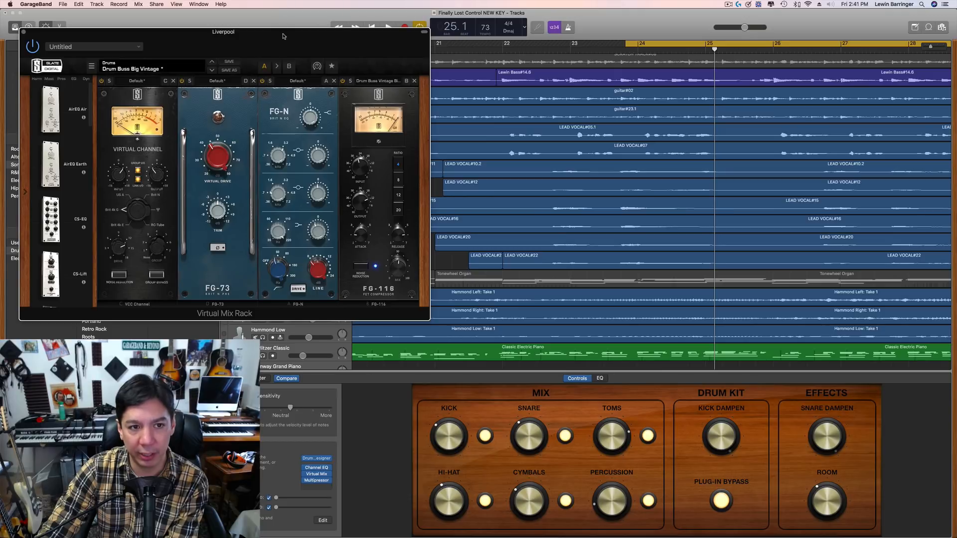
drag(301, 38, 419, 101)
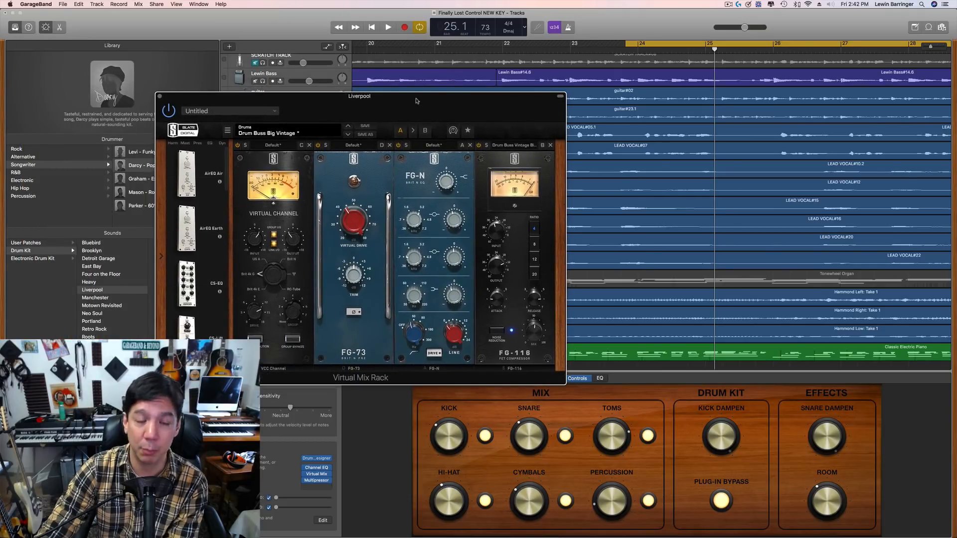
- Open the drum track's Channel EQ, check its curve during playback, and return to the Virtual Mix Rack plug-in
mouse_move(321, 480)
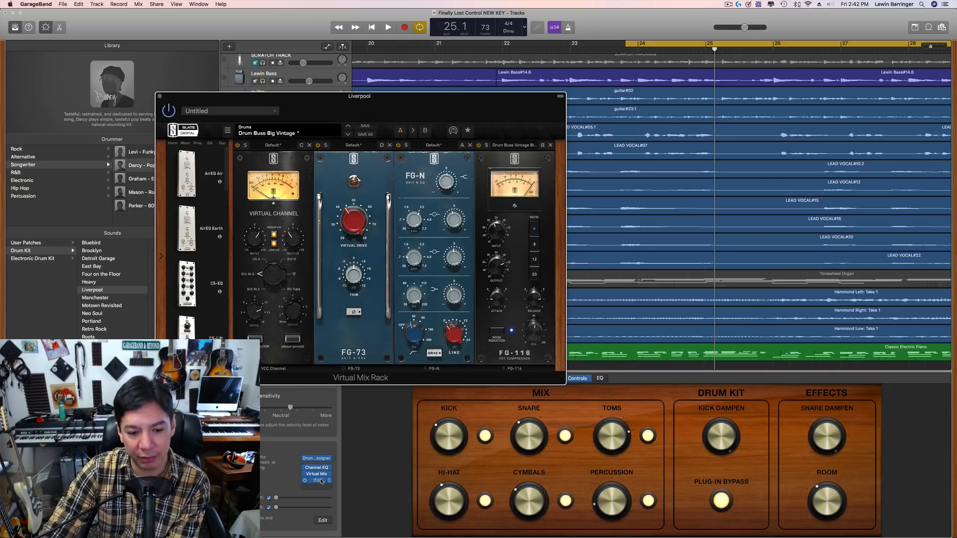
click(316, 468)
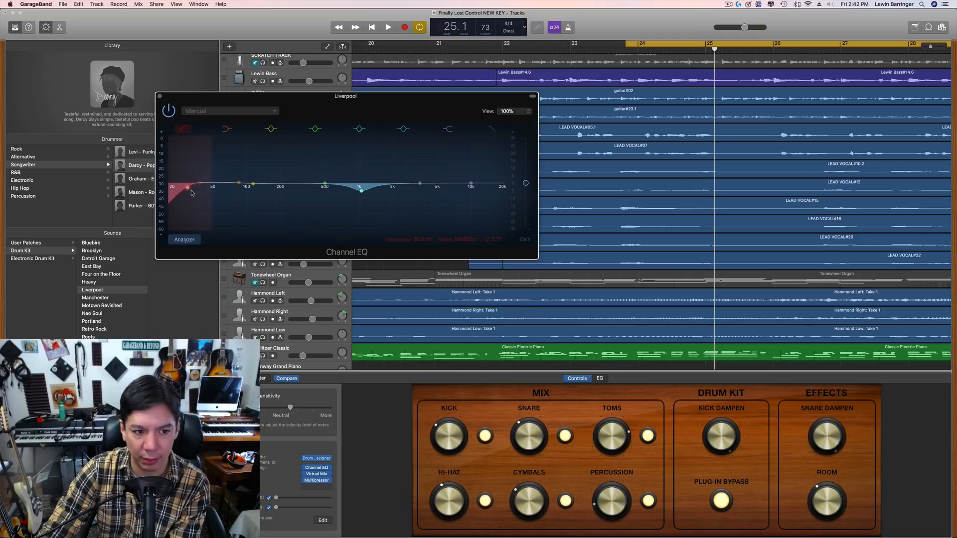
key(space)
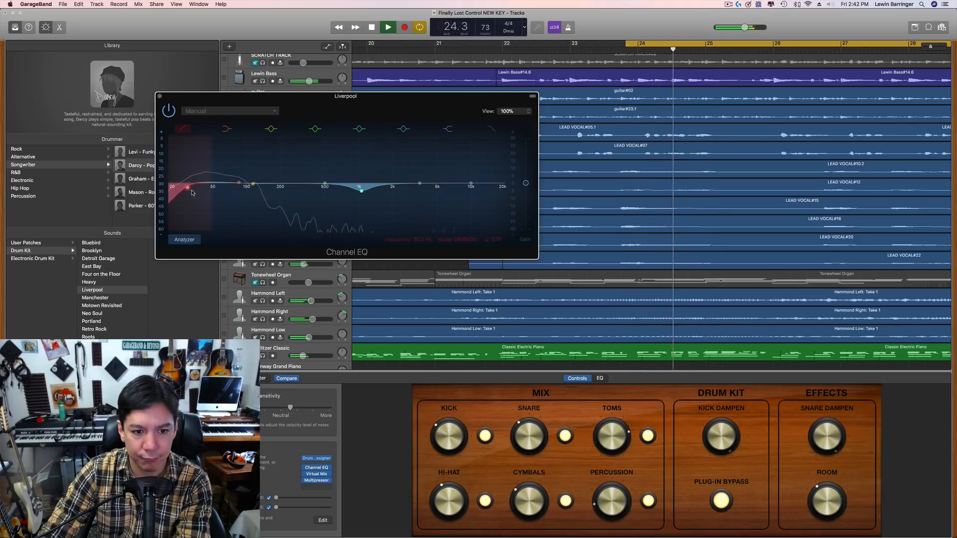
key(space)
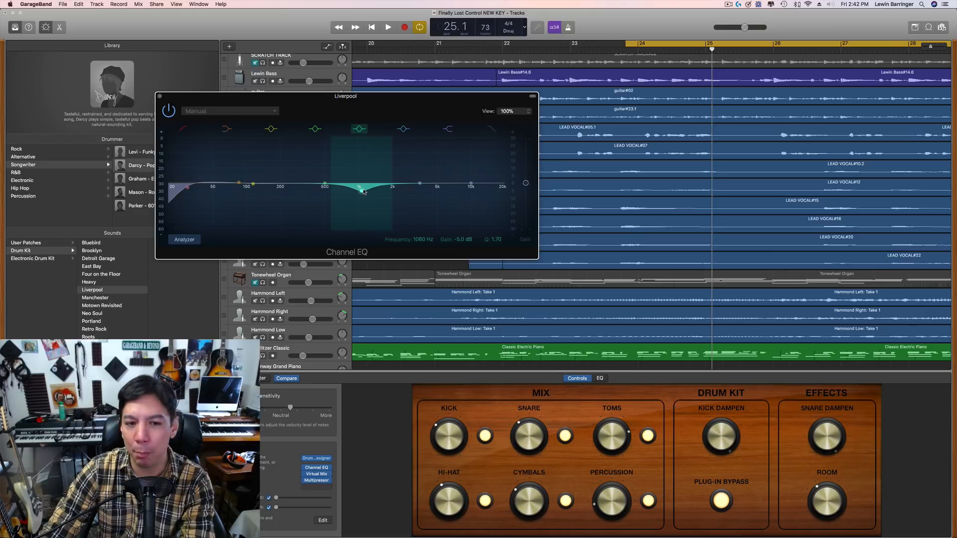
click(318, 476)
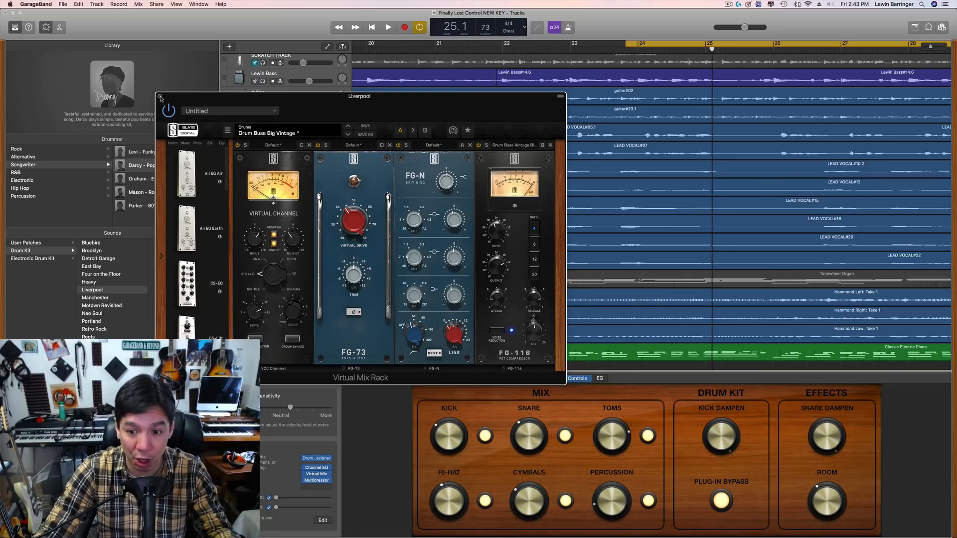
- Close the Virtual Mix Rack window and select the Clean Echoes guitar track to show its amp patch and Smart Controls
click(160, 97)
scroll(422, 294, down, 4)
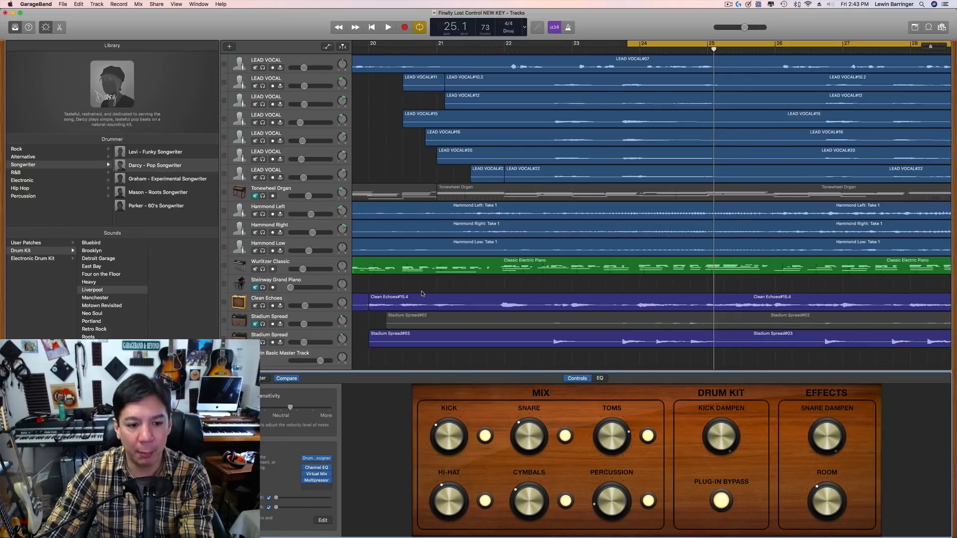
drag(930, 47, 925, 48)
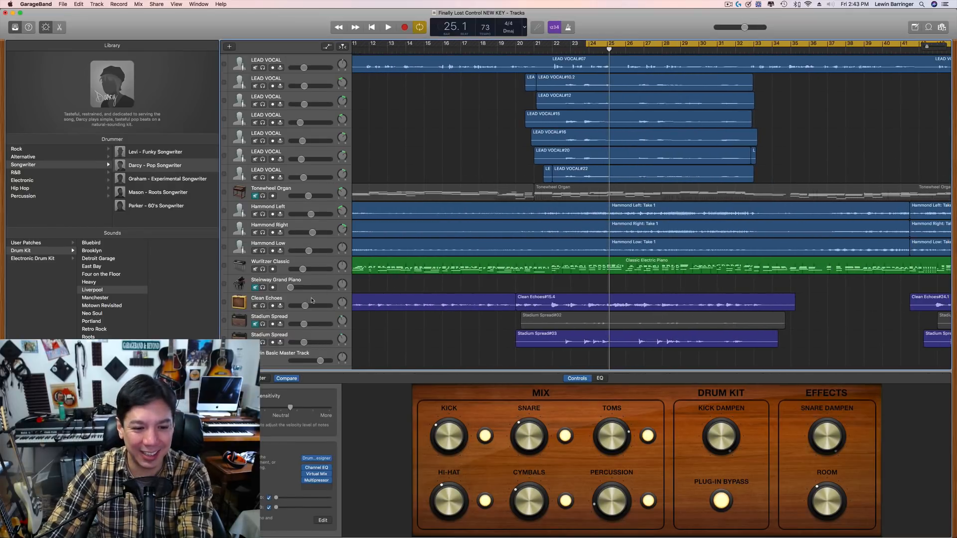
click(311, 300)
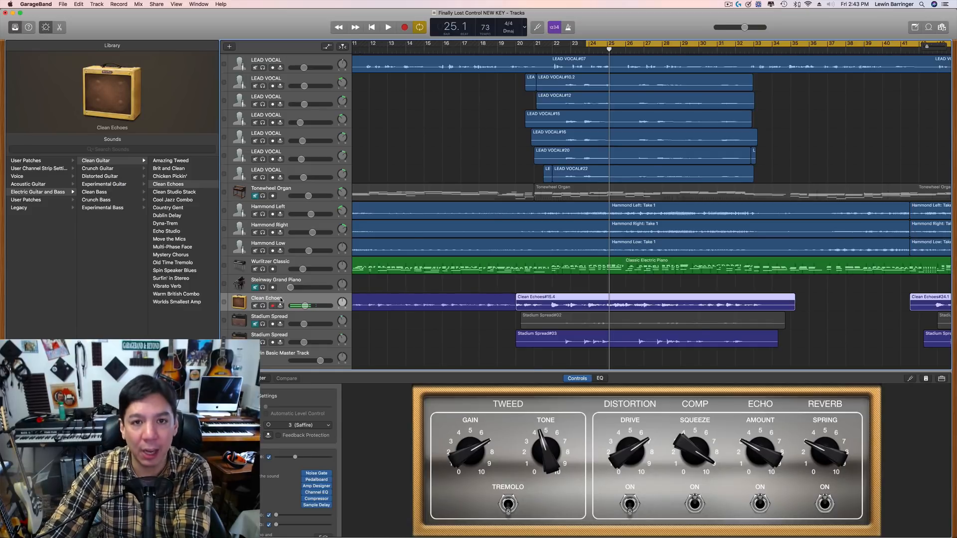
click(165, 185)
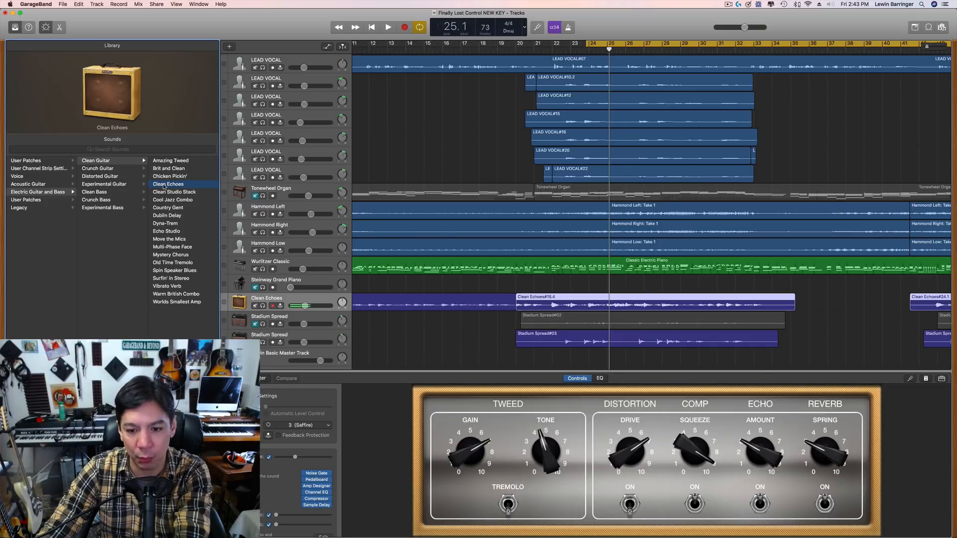
- Solo the Clean Echoes guitar track and listen to it from bar 25
click(263, 306)
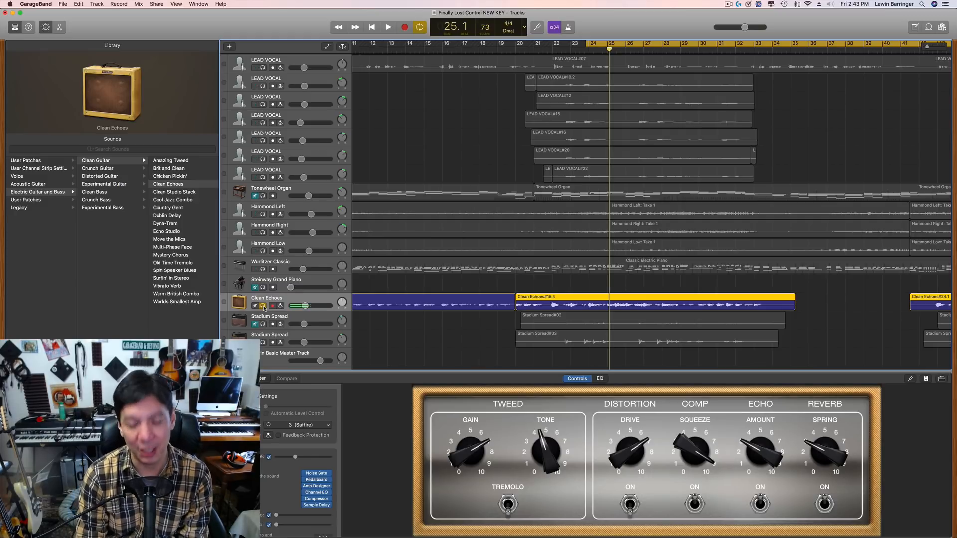
key(space)
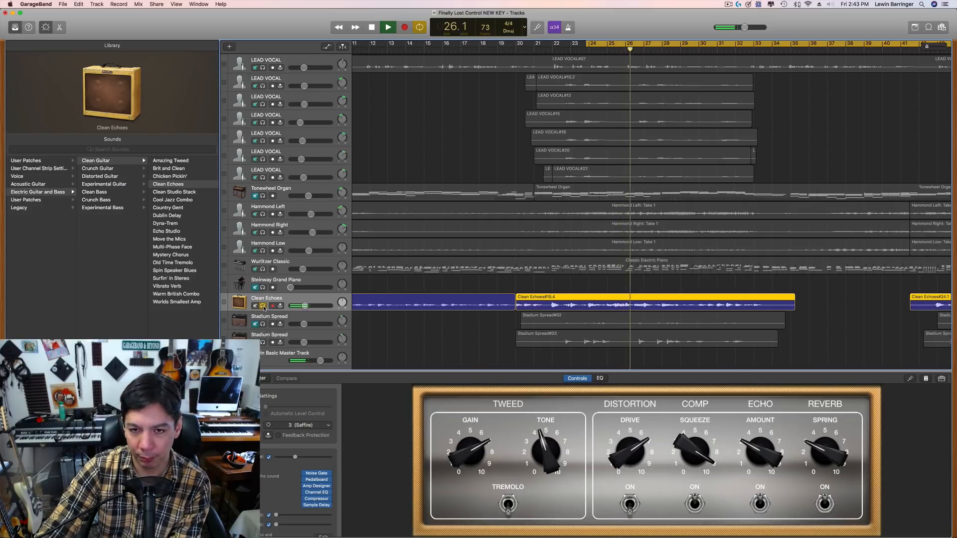
key(space)
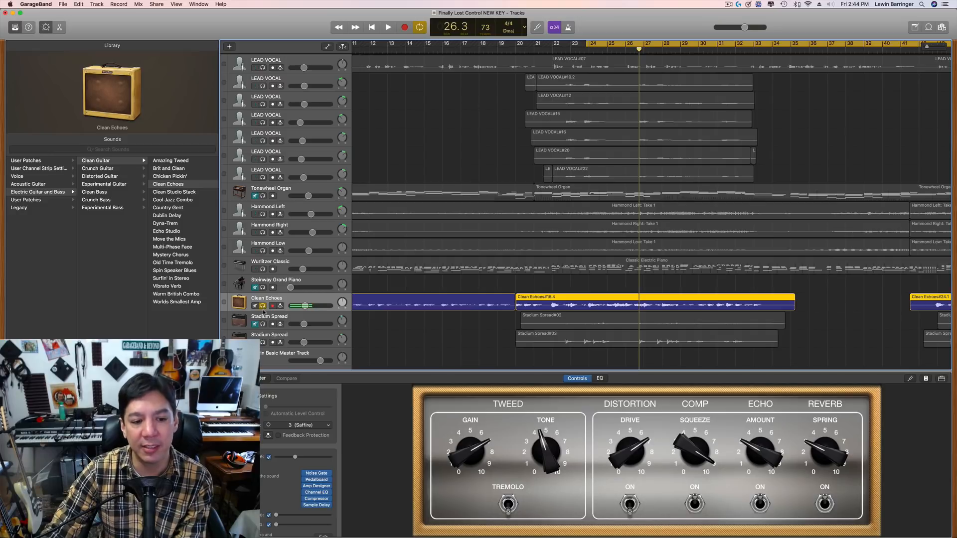
- Select the muted Stadium Spread track, switch the solo from Clean Echoes to the other Stadium Spread track, and play it
click(263, 323)
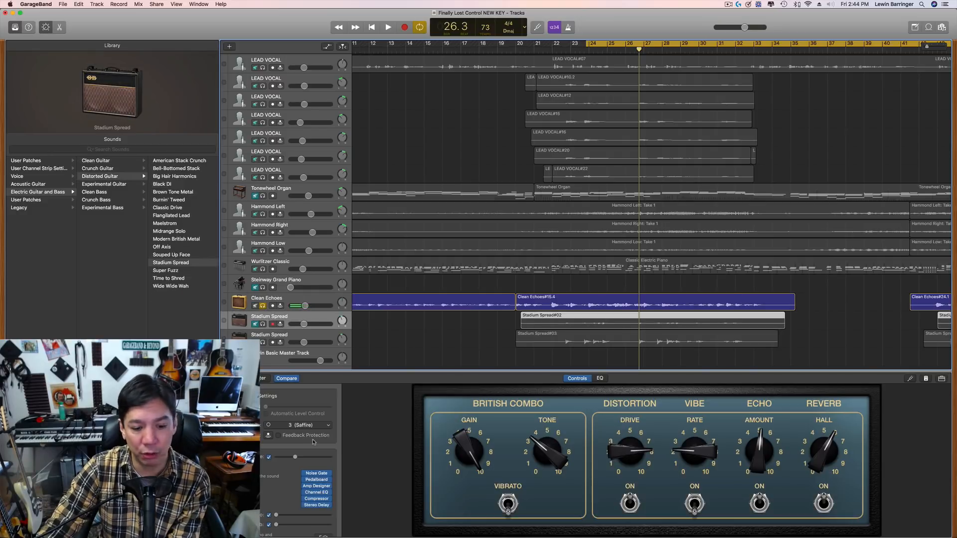
click(263, 324)
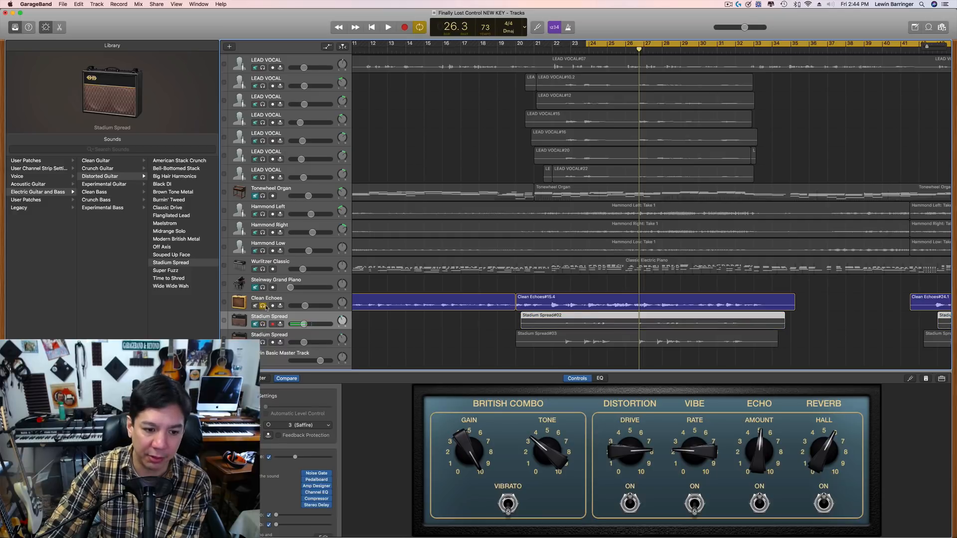
click(263, 323)
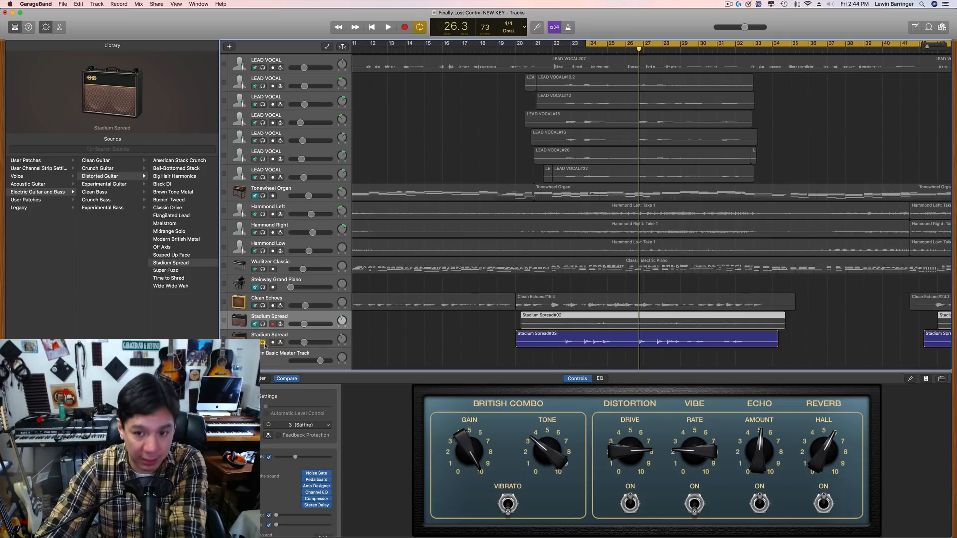
key(space)
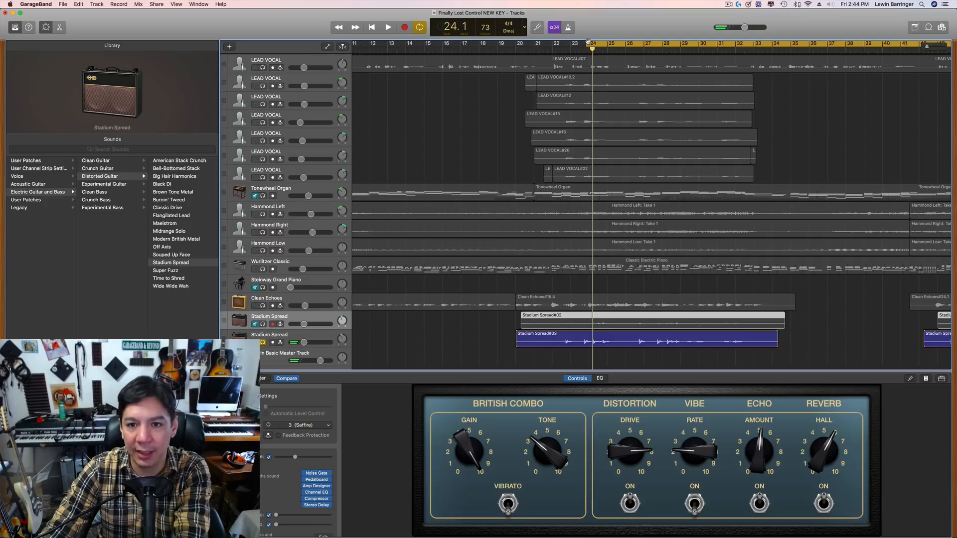
- Extend the cycle range back to bar 22, listen to the soloed Stadium Spread guitar, and clear its solo
drag(588, 43, 560, 52)
key(space)
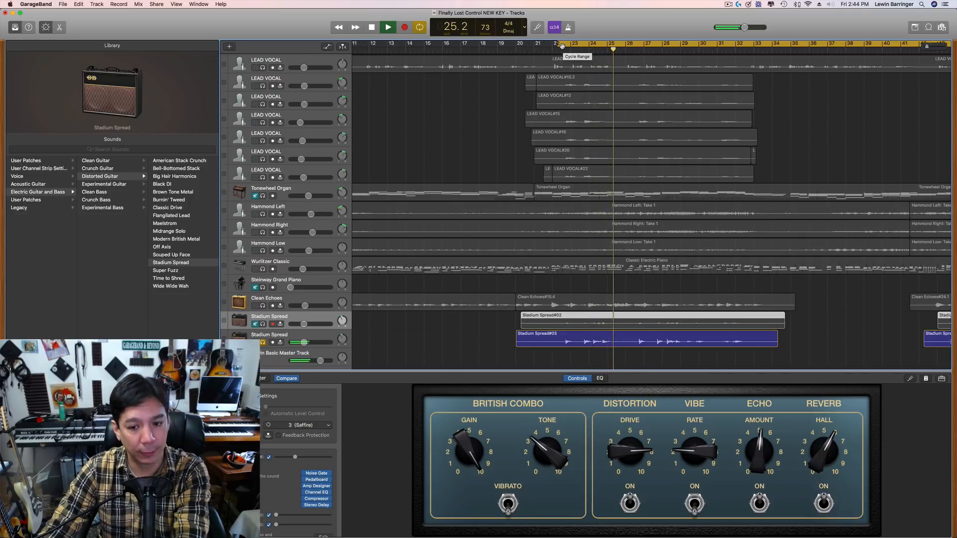
key(space)
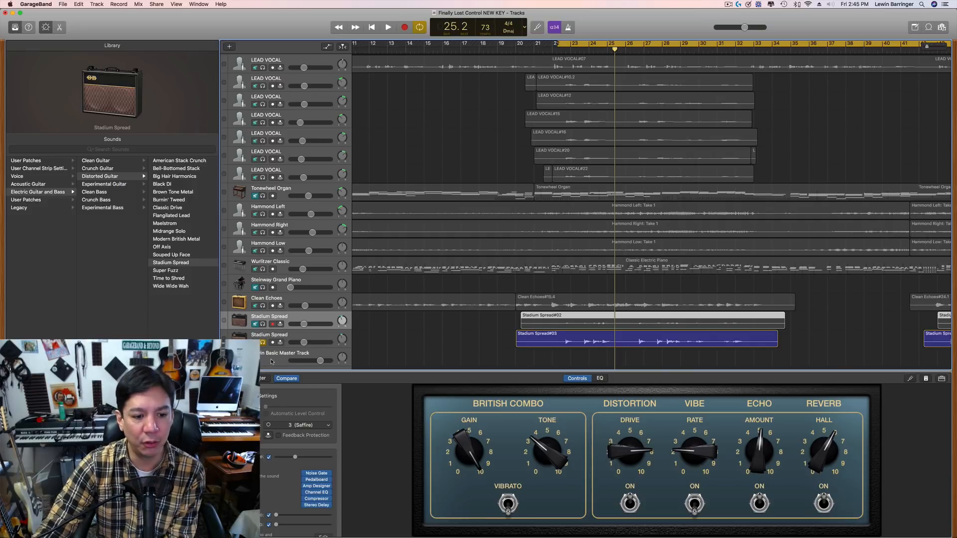
click(264, 342)
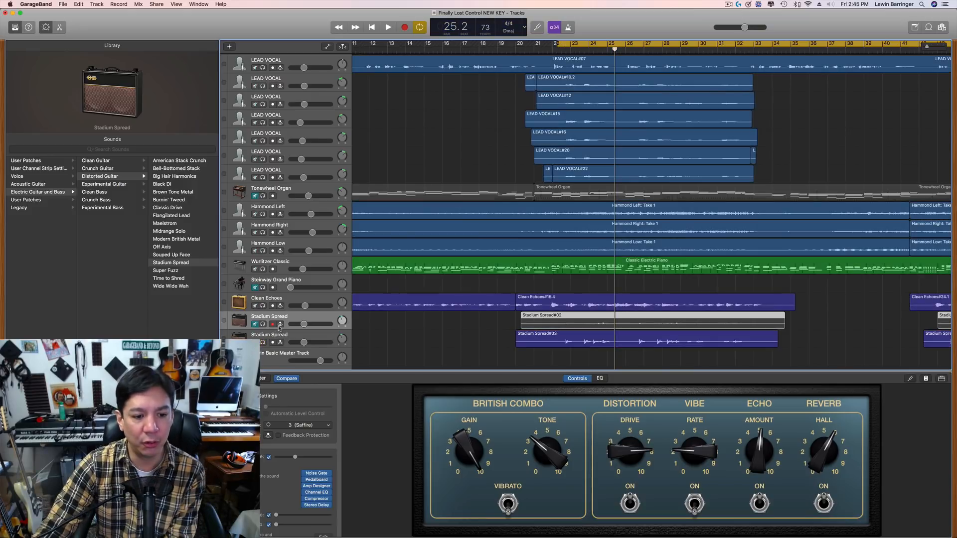
- Select the Clean Echoes track, move the playhead to bar 6, and turn off the cycle range
click(305, 300)
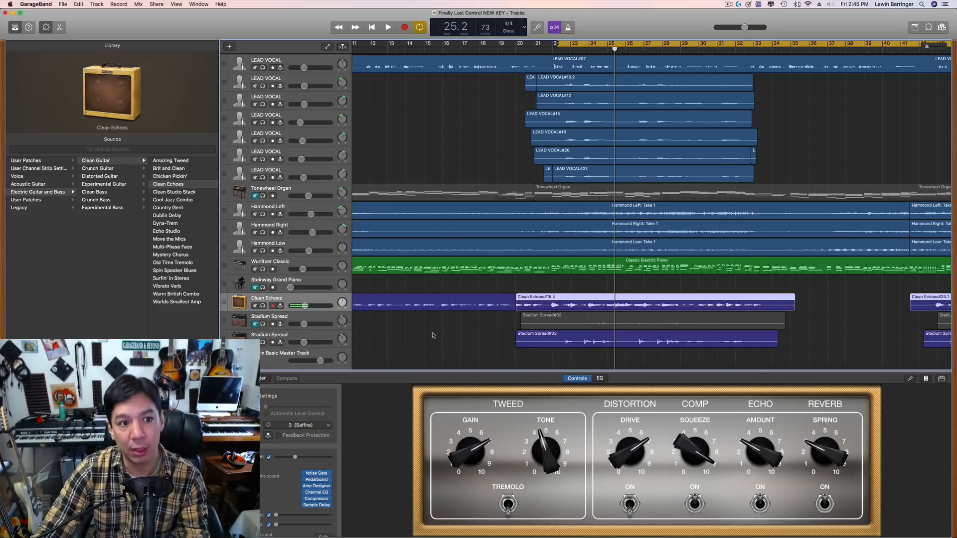
scroll(489, 87, left, 10)
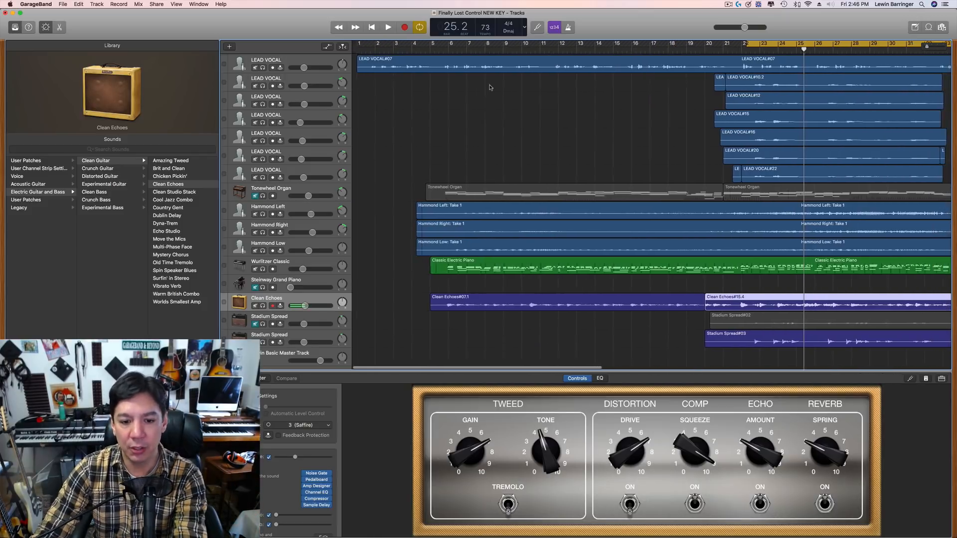
click(447, 49)
key(c)
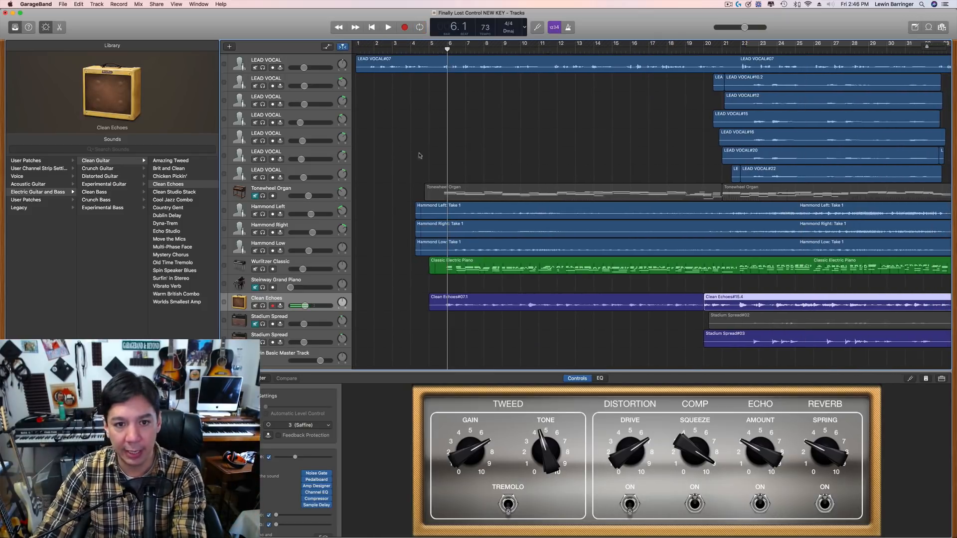
- Solo the Clean Echoes track together with the guitar and guitar CAPO tracks
click(263, 306)
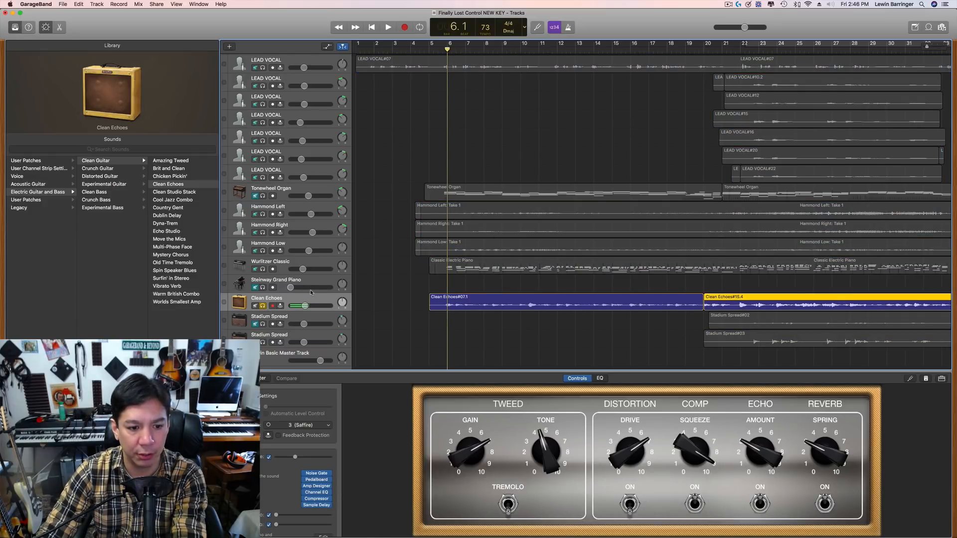
scroll(311, 292, up, 8)
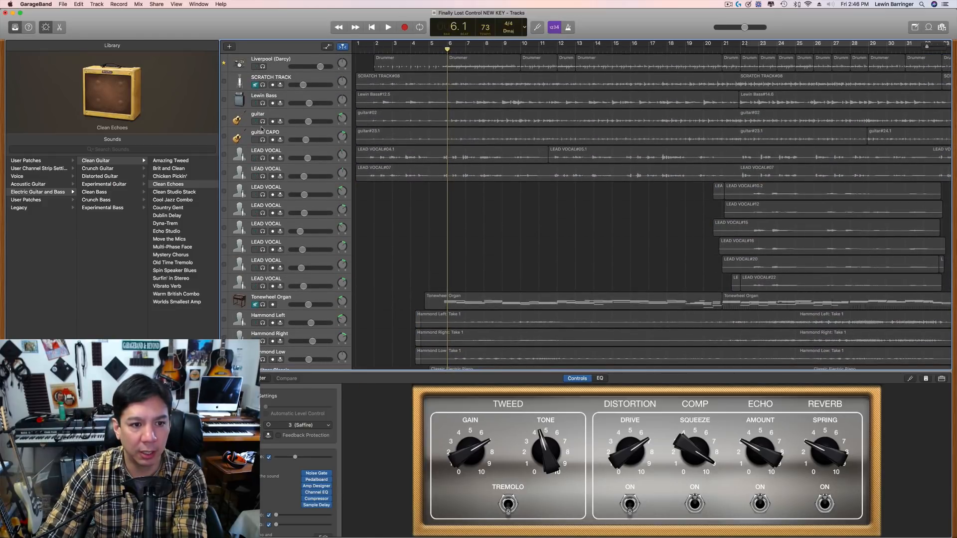
click(263, 121)
click(263, 139)
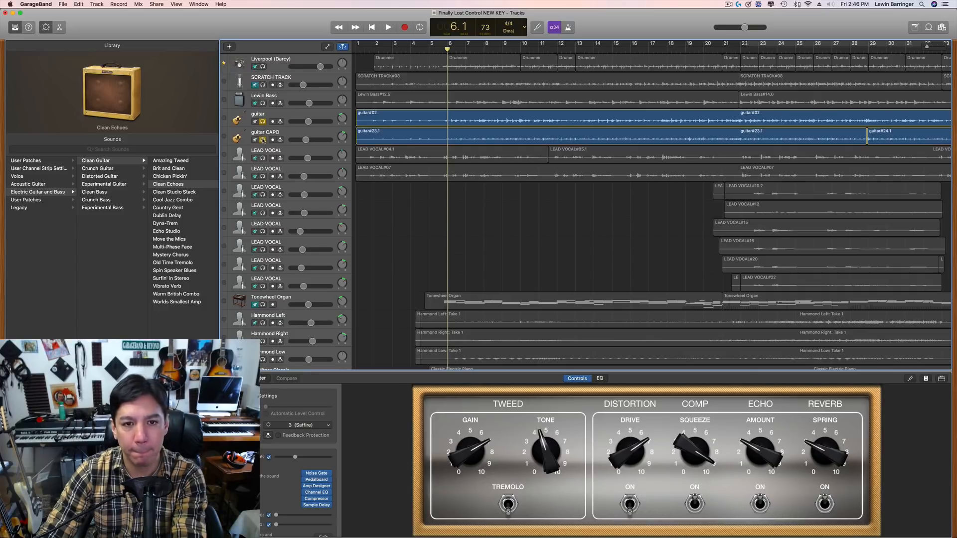
- Play the soloed guitars from bar 6 and raise the Clean Echoes track's volume slightly
key(space)
scroll(437, 202, down, 4)
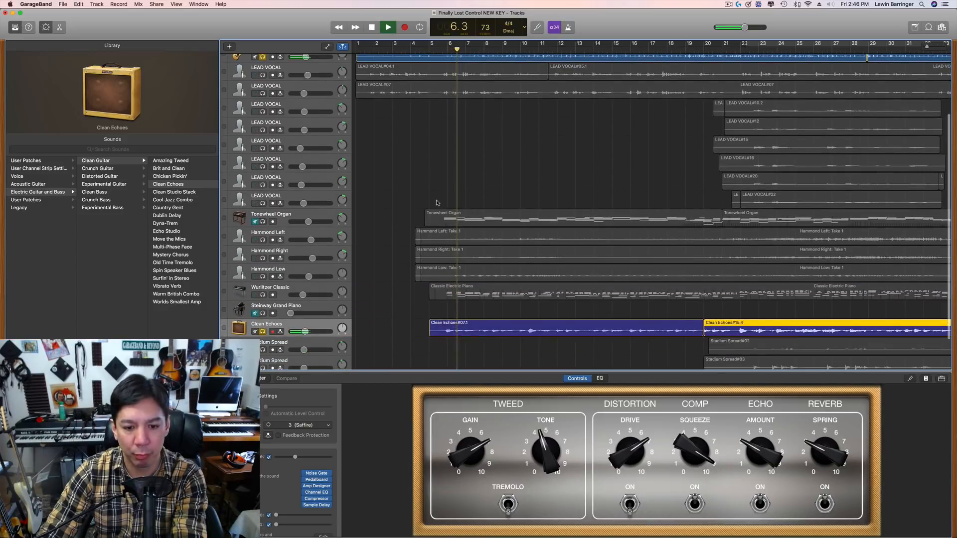
drag(305, 332, 310, 331)
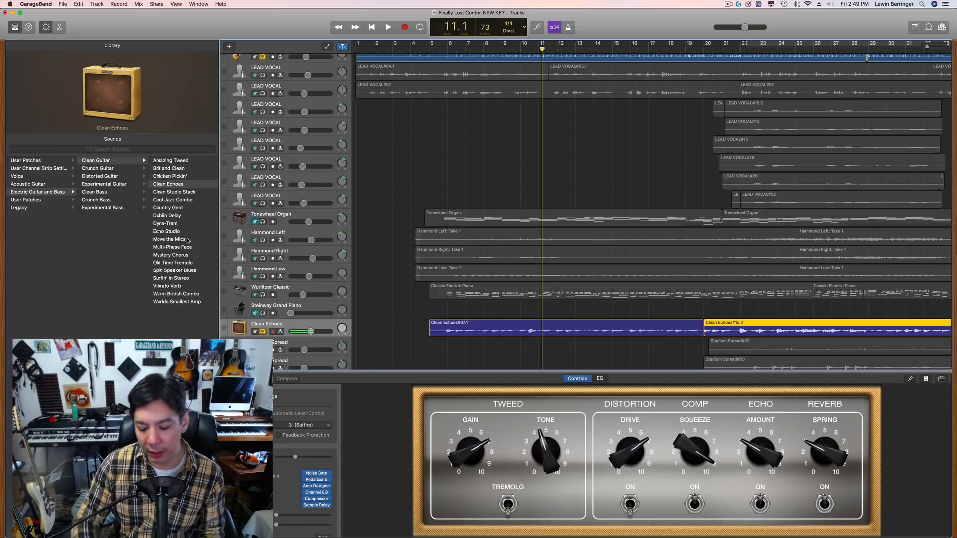
- Listen to the soloed guitars from bar 11, and again from bar 20, where the Clean Echoes#15.4 region begins
key(space)
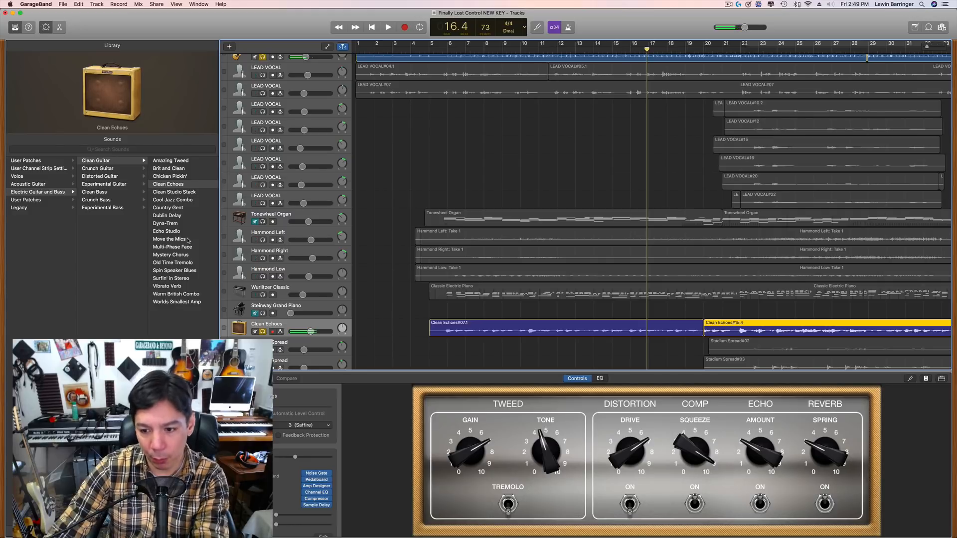
click(681, 44)
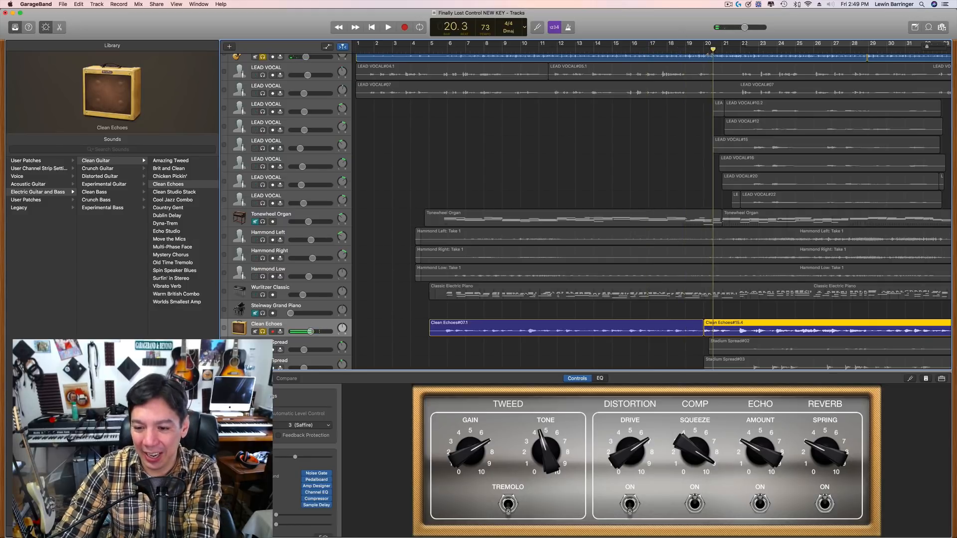
key(space)
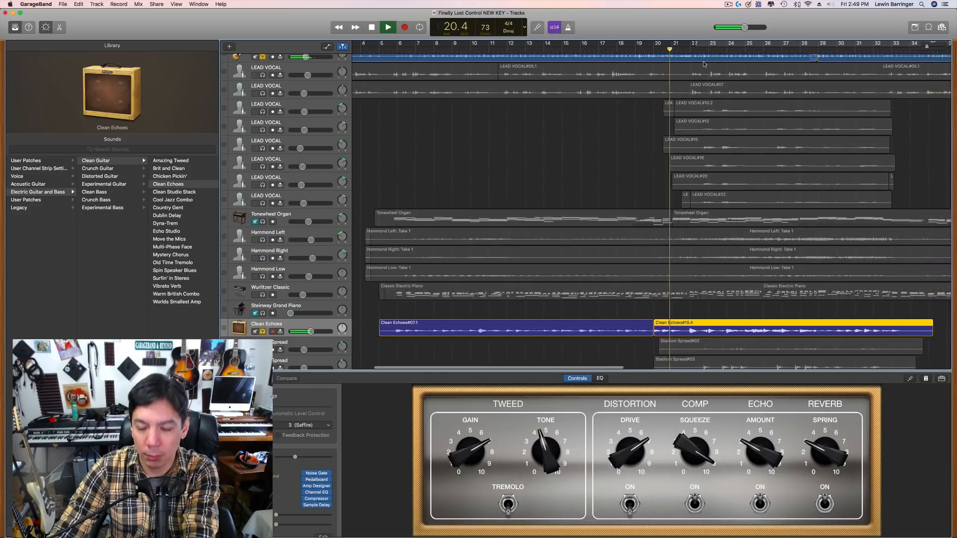
key(space)
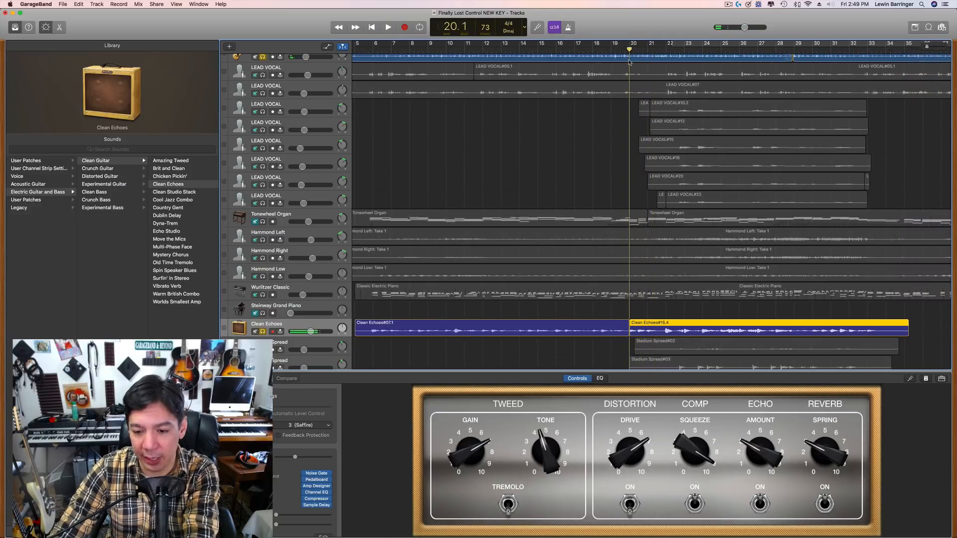
key(space)
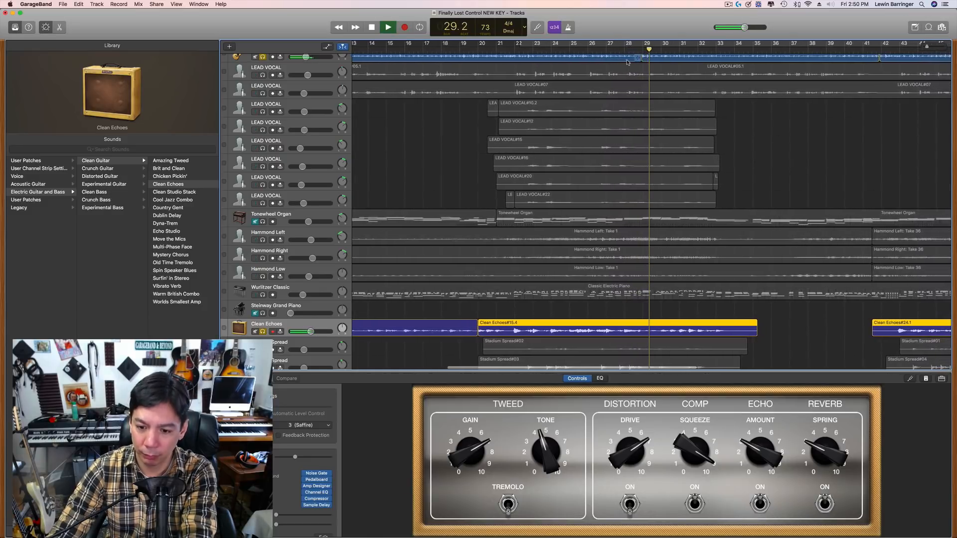
key(space)
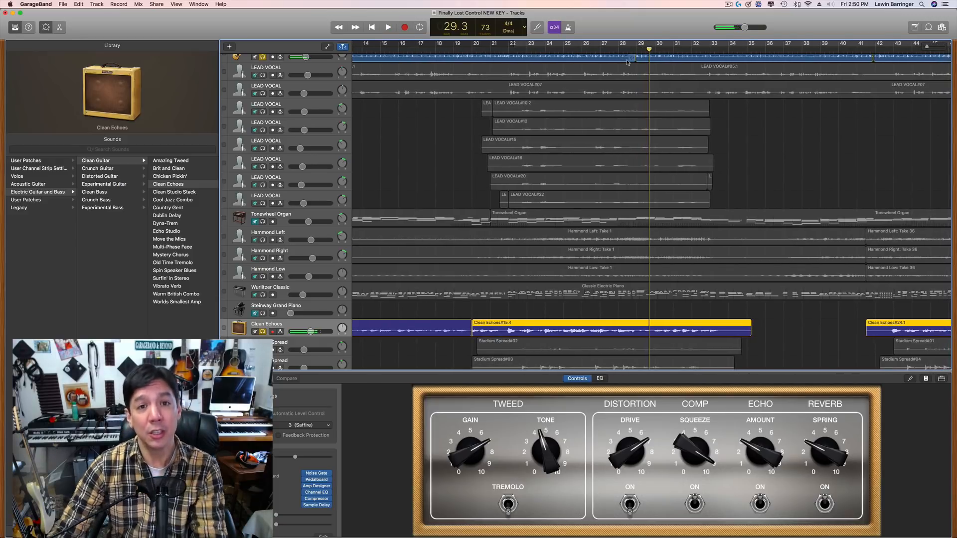